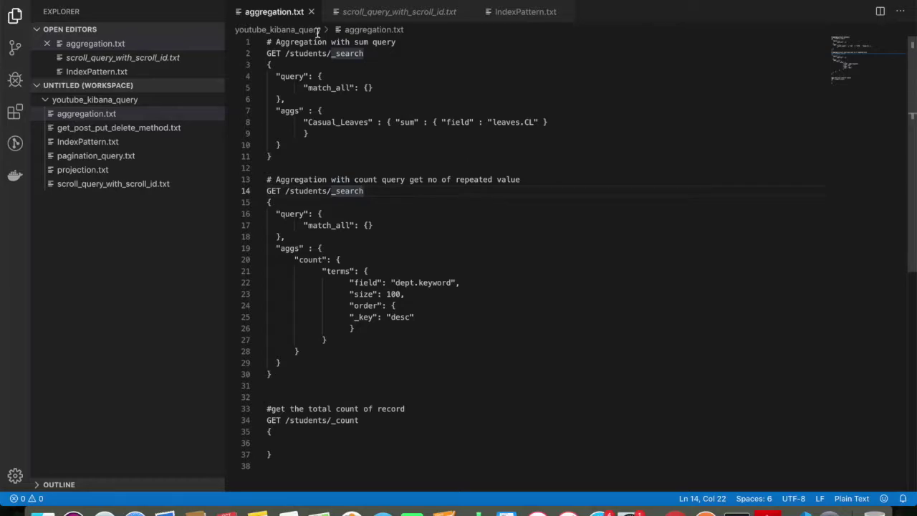
Step: Select the GET /students/_search Casual_Leaves sum aggregation query (lines 2–11) in aggregation.txt
{"action": "left_click_drag", "start_coordinate": [267, 53], "coordinate": [331, 156]}
{"action": "key", "text": "super+c"}
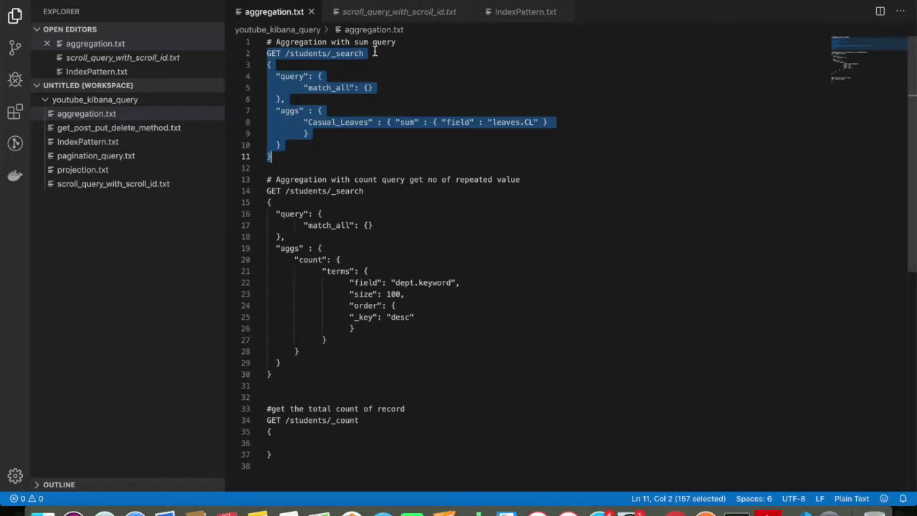
Step: Paste the Casual_Leaves sum aggregation query into the Kibana console and run it
{"action": "key", "text": "super+Tab"}
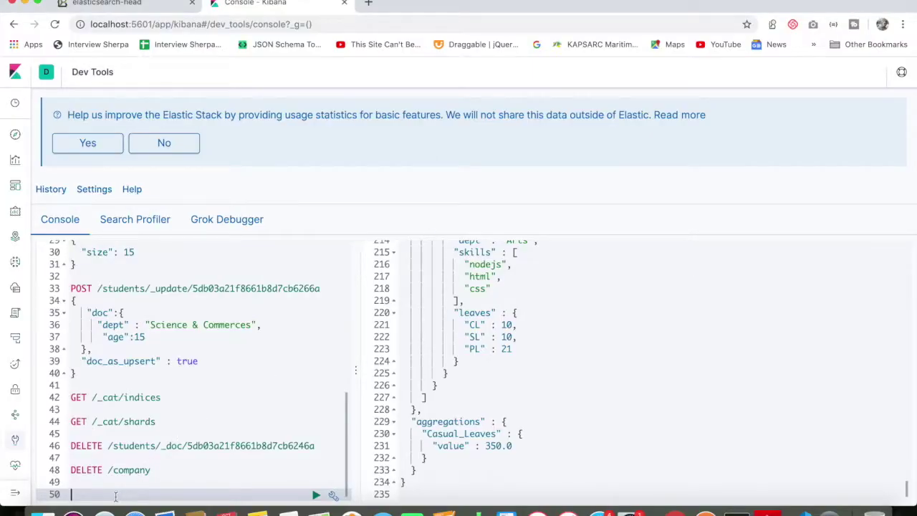
{"action": "key", "text": "super+v"}
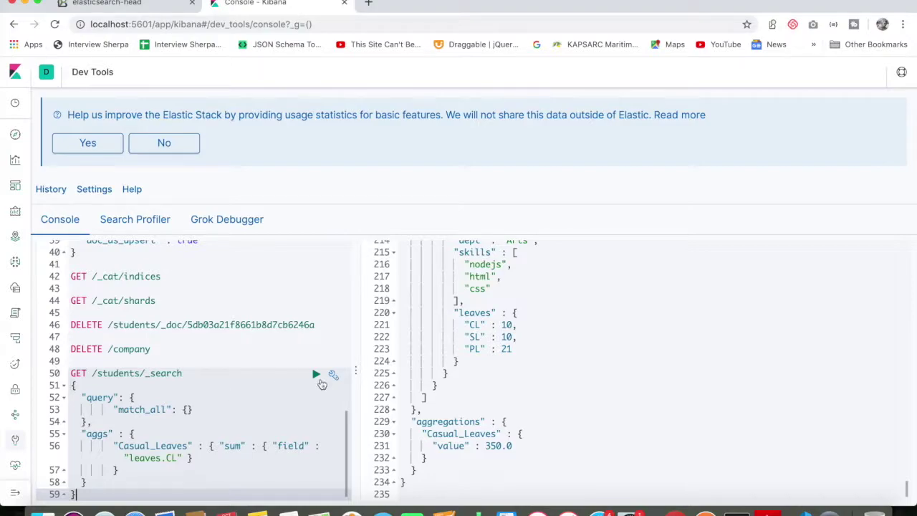
{"action": "left_click", "coordinate": [316, 374]}
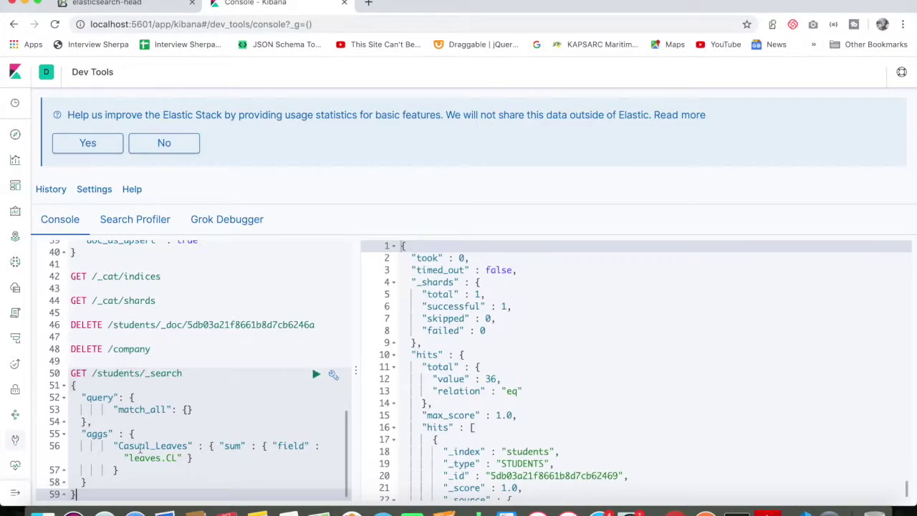
{"action": "scroll", "coordinate": [474, 416], "scroll_direction": "down", "scroll_amount": 20}
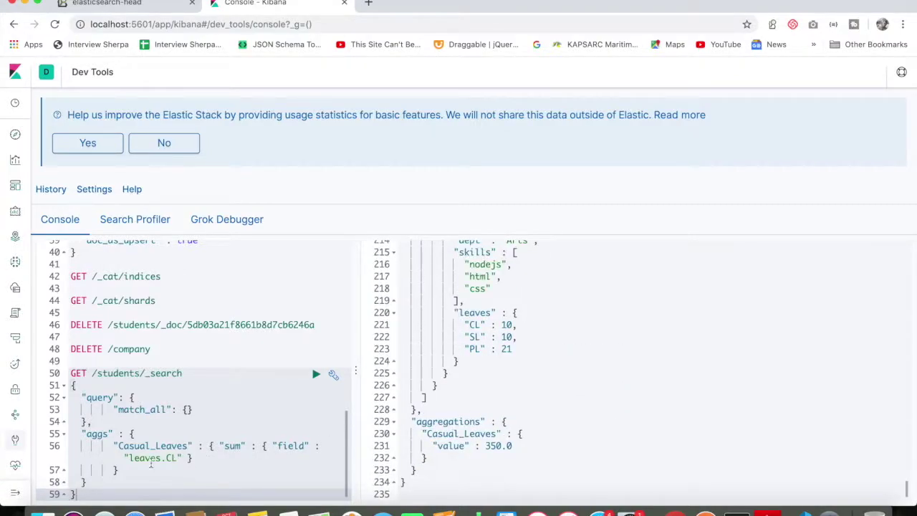
Step: Review the leaves.CL field and the 350.0 Casual_Leaves total, then delete CL from the field name
{"action": "left_click_drag", "start_coordinate": [130, 458], "coordinate": [177, 462]}
{"action": "double_click", "coordinate": [174, 459]}
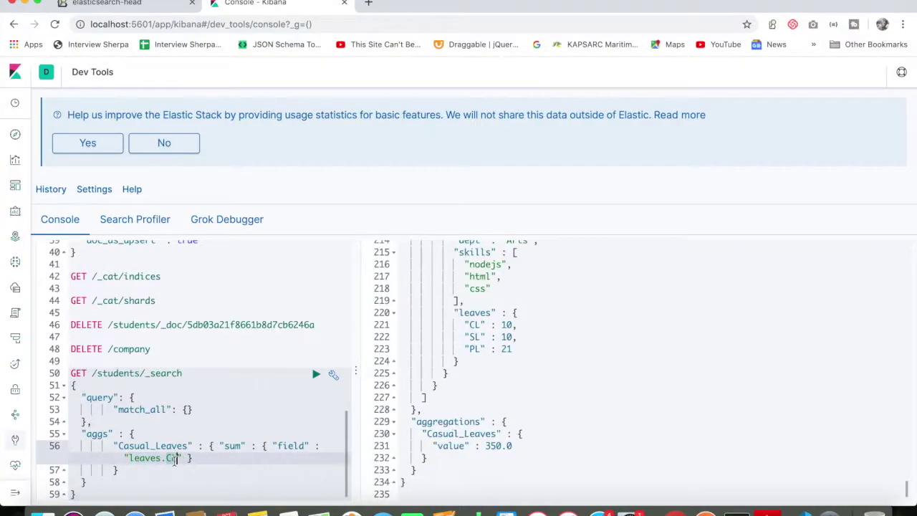
{"action": "double_click", "coordinate": [142, 444]}
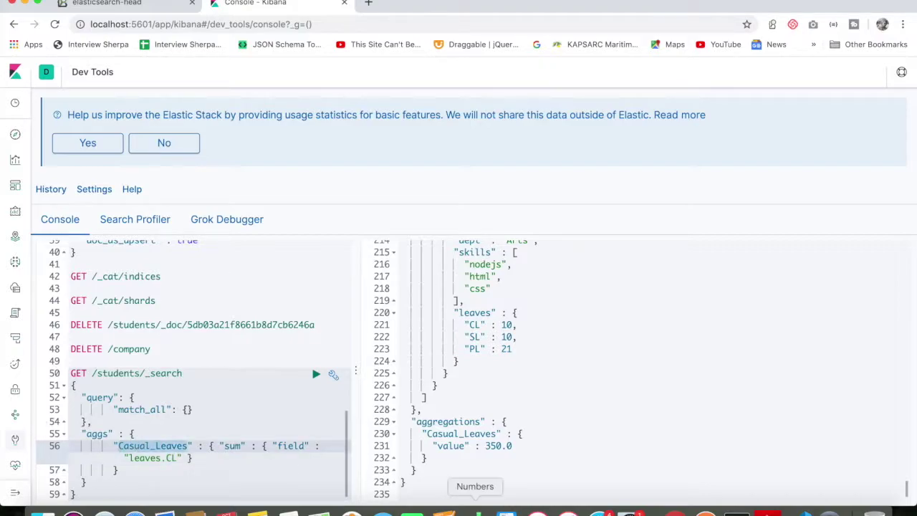
{"action": "left_click", "coordinate": [488, 446]}
{"action": "double_click", "coordinate": [488, 446]}
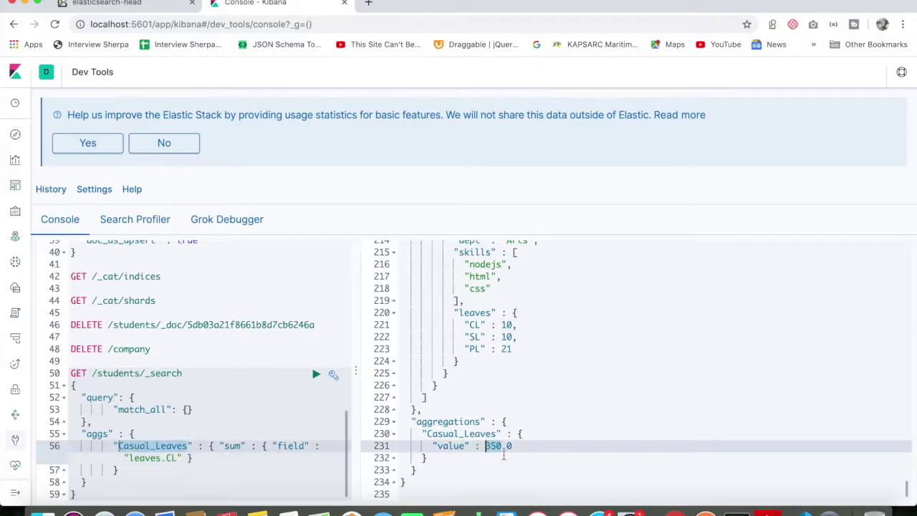
{"action": "left_click", "coordinate": [171, 459]}
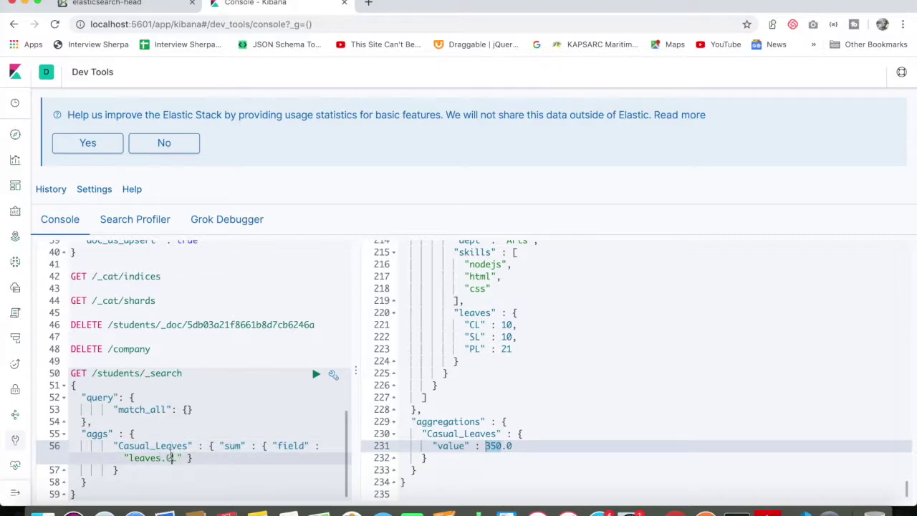
{"action": "key", "text": "BackSpace"}
{"action": "key", "text": "BackSpace"}
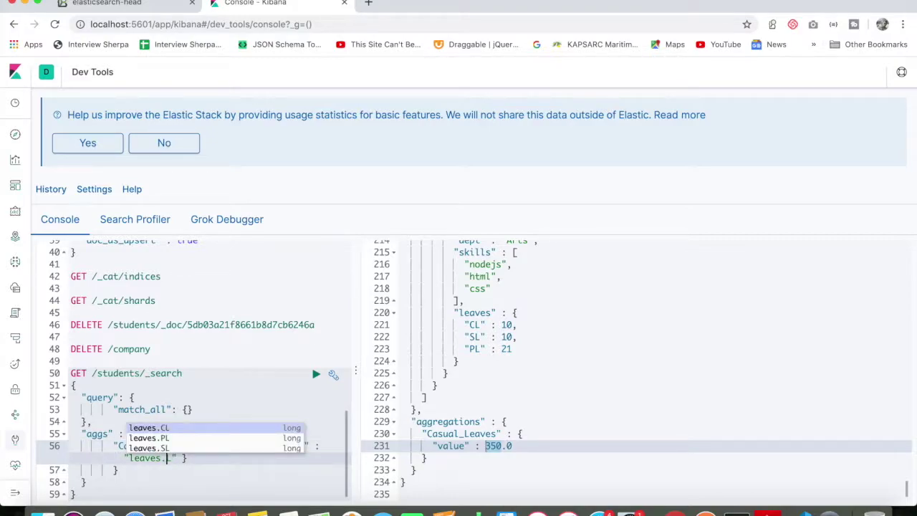
Step: Switch the summed field to leaves.PL and rerun, giving 735.0
{"action": "key", "text": "Down"}
{"action": "key", "text": "Return"}
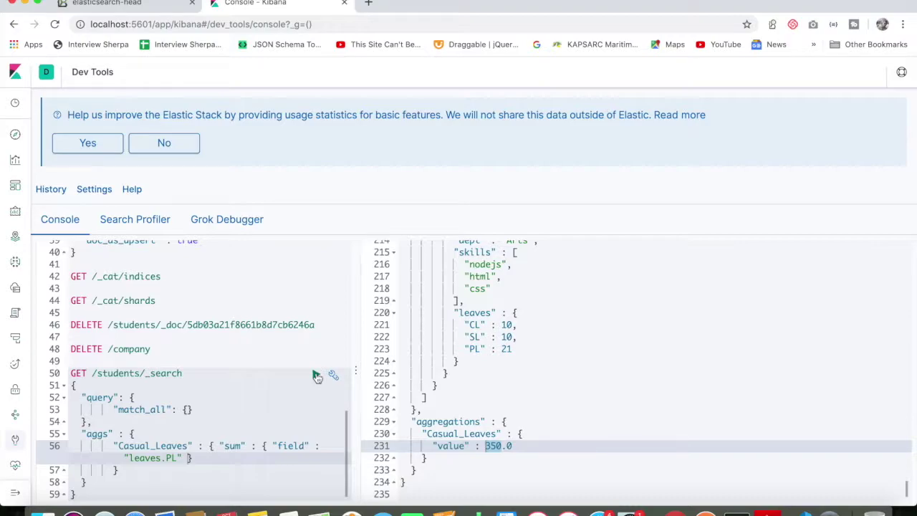
{"action": "left_click", "coordinate": [316, 374]}
{"action": "scroll", "coordinate": [518, 460], "scroll_direction": "down", "scroll_amount": 15}
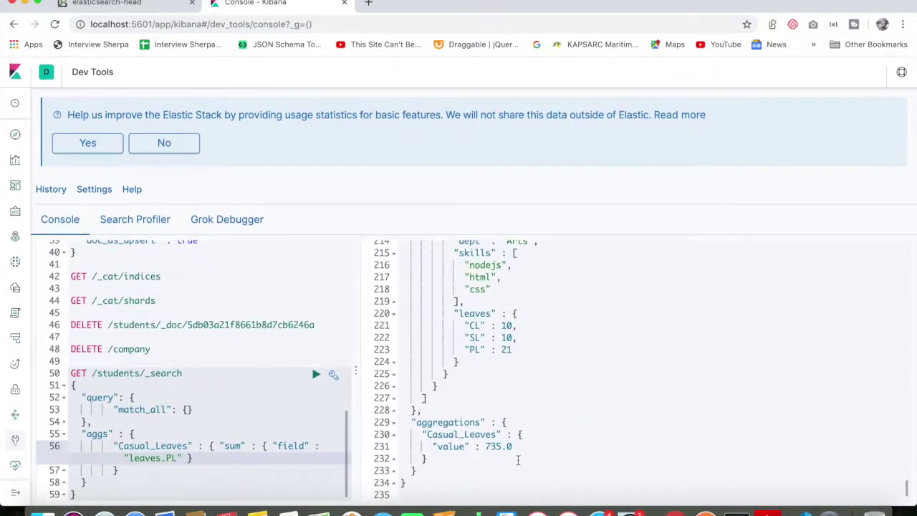
Step: Change the summed field to leaves.SL and rerun, giving 350.0
{"action": "double_click", "coordinate": [172, 458]}
{"action": "type", "text": "s"}
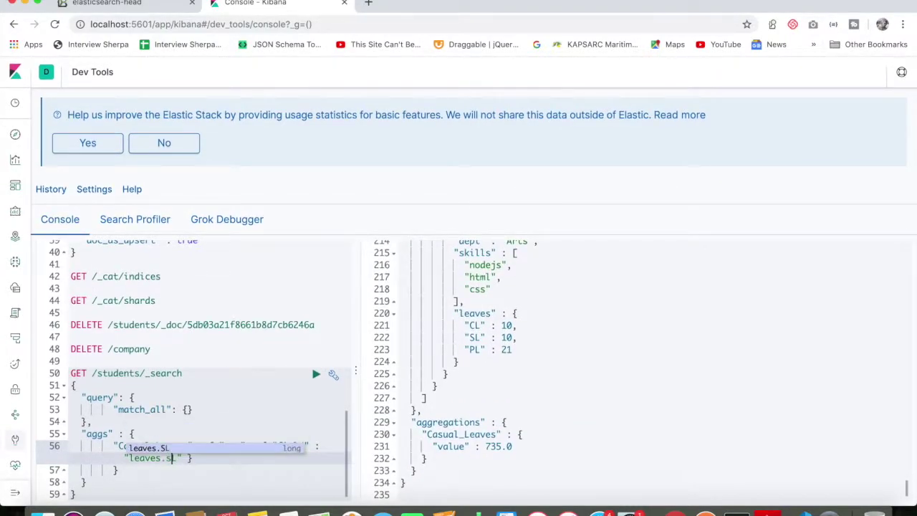
{"action": "left_click", "coordinate": [213, 449]}
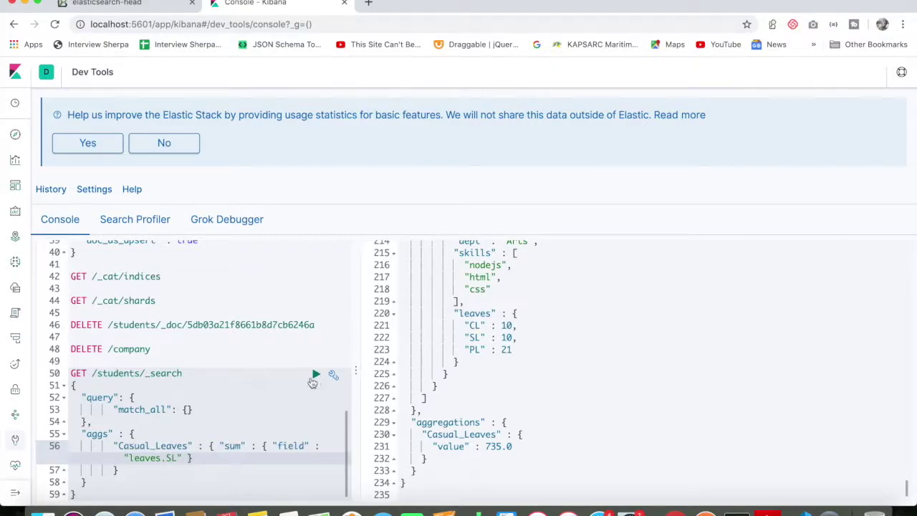
{"action": "left_click", "coordinate": [313, 377]}
{"action": "scroll", "coordinate": [584, 452], "scroll_direction": "down", "scroll_amount": 15}
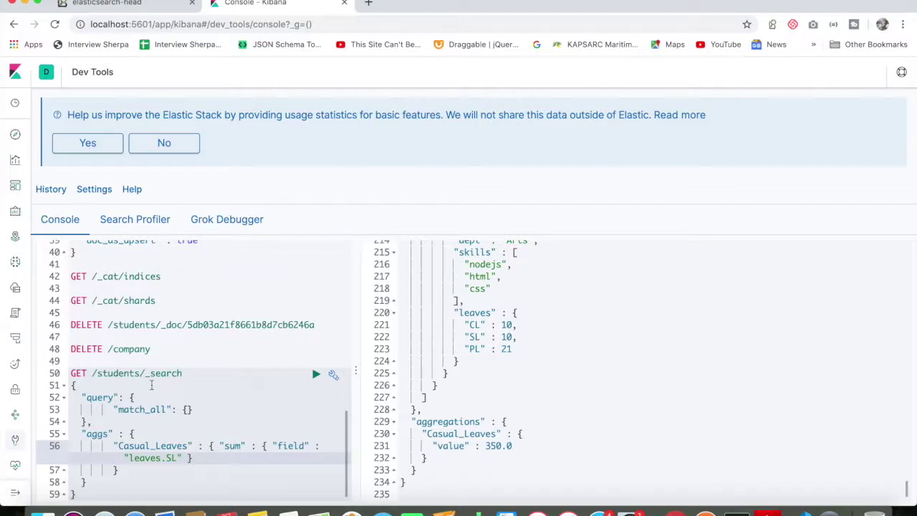
Step: Add a blank line below the query and select the count aggregation query in aggregation.txt
{"action": "left_click", "coordinate": [93, 485]}
{"action": "key", "text": "Return"}
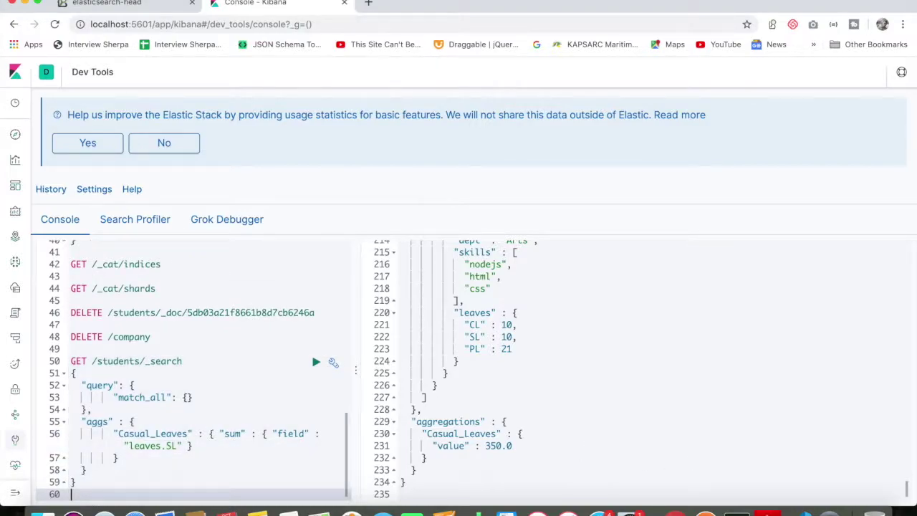
{"action": "key", "text": "super+Tab"}
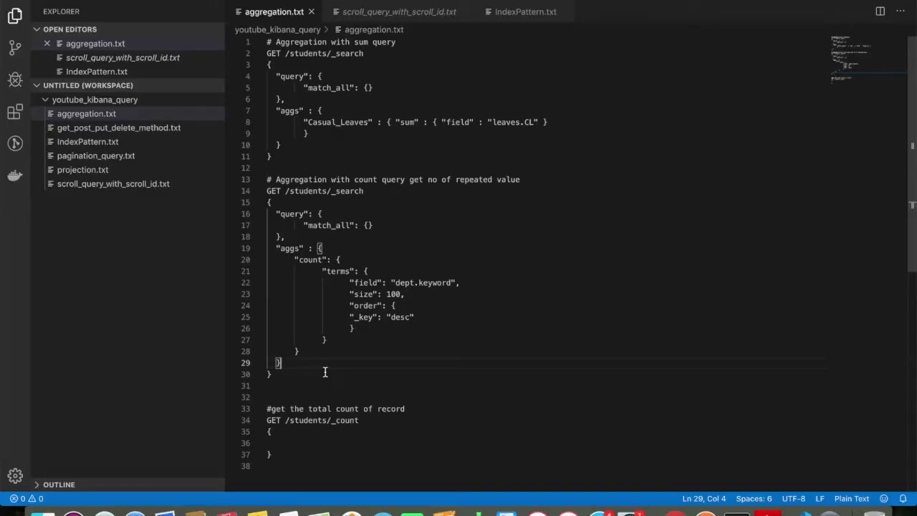
{"action": "left_click_drag", "start_coordinate": [303, 374], "coordinate": [267, 199]}
{"action": "key", "text": "super+c"}
Step: Paste the dept.keyword terms count aggregation (size 100, keys descending) on a new line below the sum query
{"action": "key", "text": "super+Tab"}
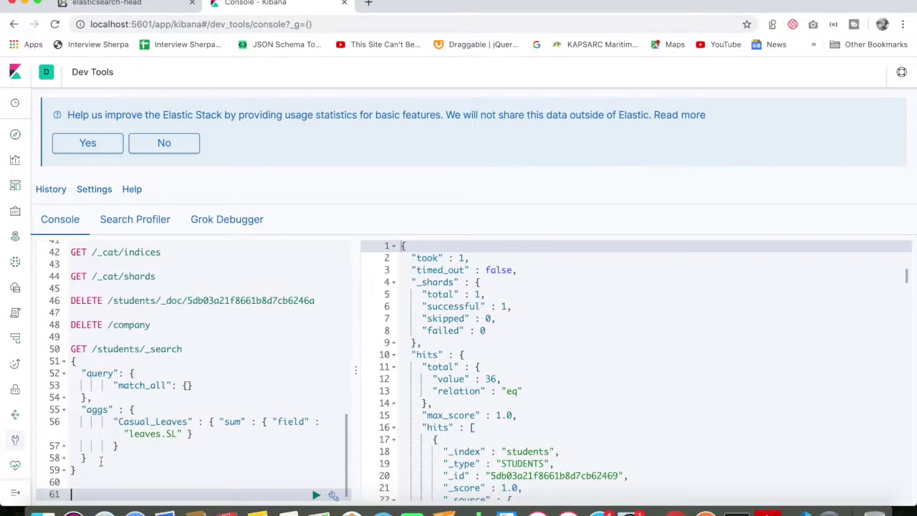
{"action": "key", "text": "Return"}
{"action": "key", "text": "super+v"}
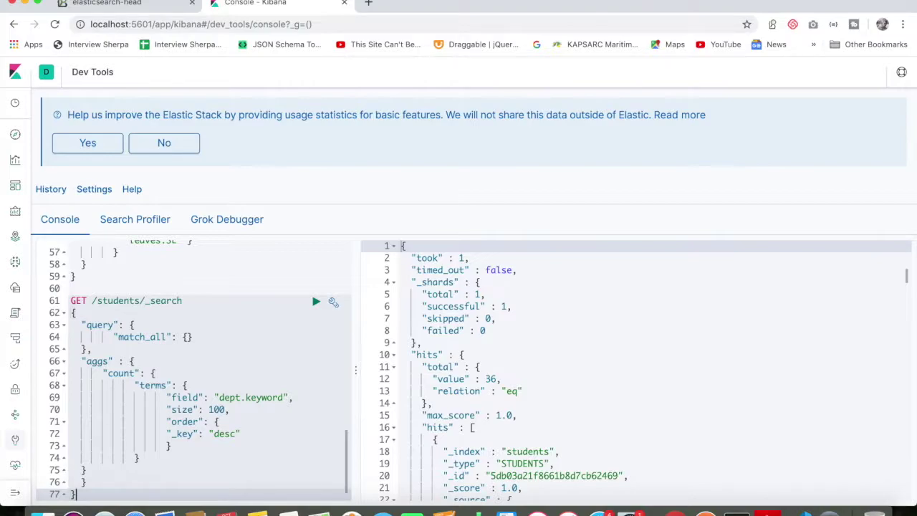
{"action": "left_click", "coordinate": [219, 398]}
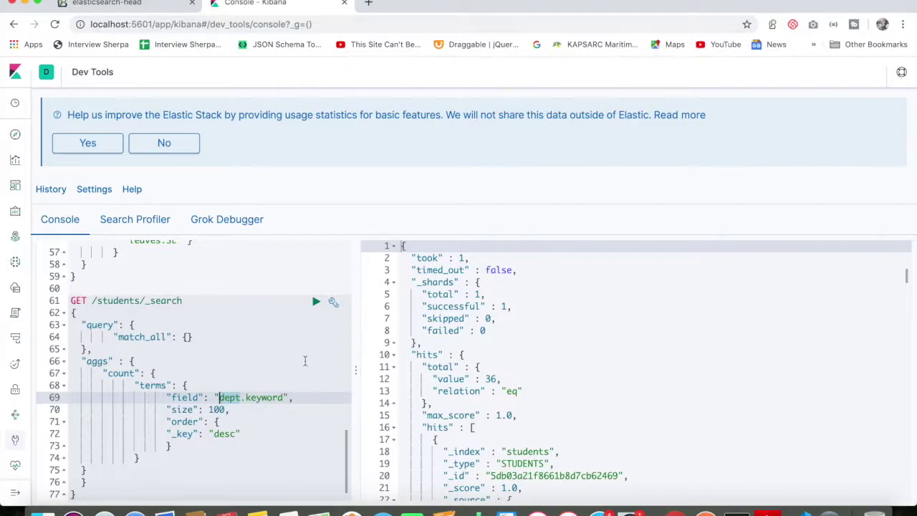
{"action": "left_click", "coordinate": [285, 337]}
Step: Run the terms count aggregation and check the Sciences (7) and Science & Commerces (2) buckets
{"action": "left_click", "coordinate": [316, 302]}
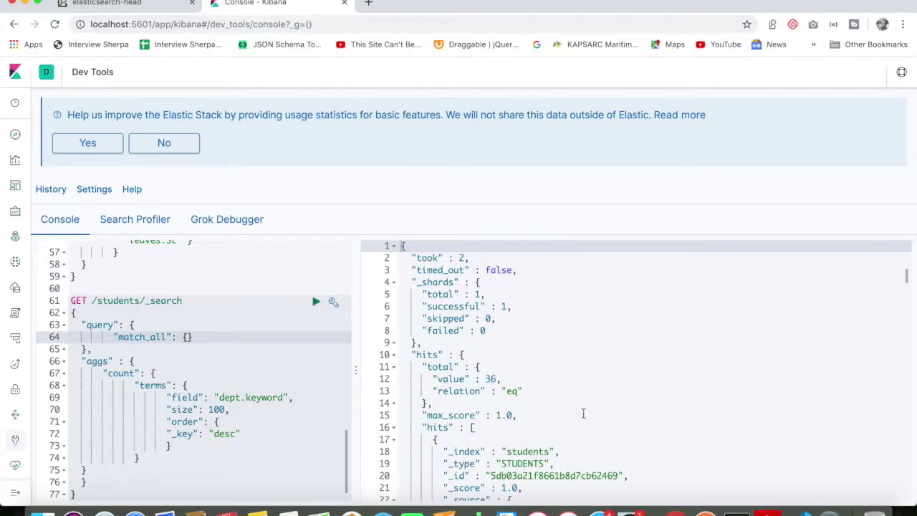
{"action": "scroll", "coordinate": [583, 414], "scroll_direction": "down", "scroll_amount": 20}
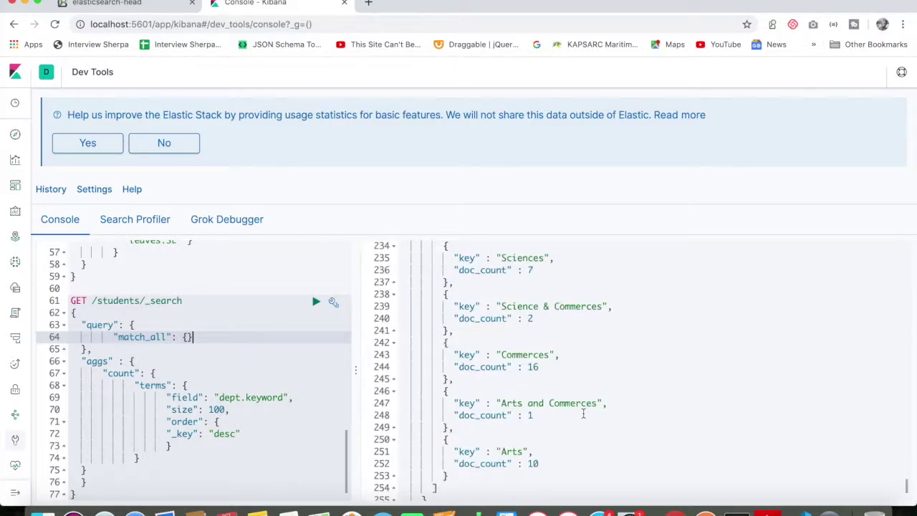
{"action": "scroll", "coordinate": [584, 414], "scroll_direction": "up", "scroll_amount": 5}
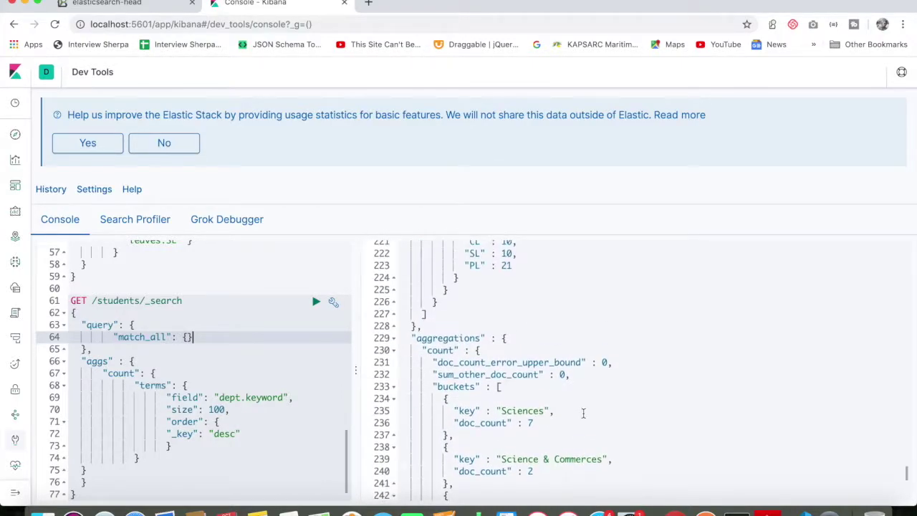
{"action": "scroll", "coordinate": [583, 414], "scroll_direction": "down", "scroll_amount": 3}
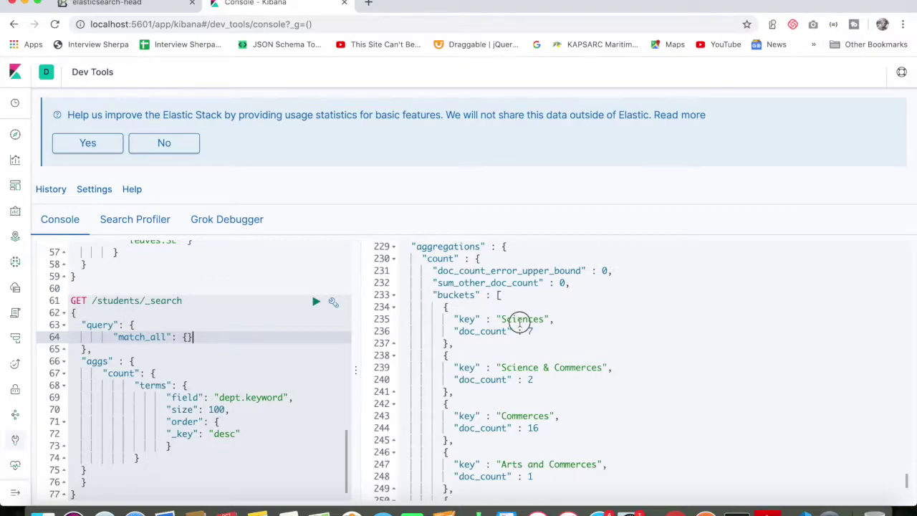
{"action": "double_click", "coordinate": [520, 319]}
{"action": "left_click_drag", "start_coordinate": [542, 331], "coordinate": [523, 330]}
{"action": "left_click_drag", "start_coordinate": [501, 368], "coordinate": [600, 367]}
{"action": "left_click", "coordinate": [568, 377]}
Step: Check the Commerces (16), Arts and Commerces, and Arts (10) department buckets
{"action": "scroll", "coordinate": [551, 358], "scroll_direction": "down", "scroll_amount": 2}
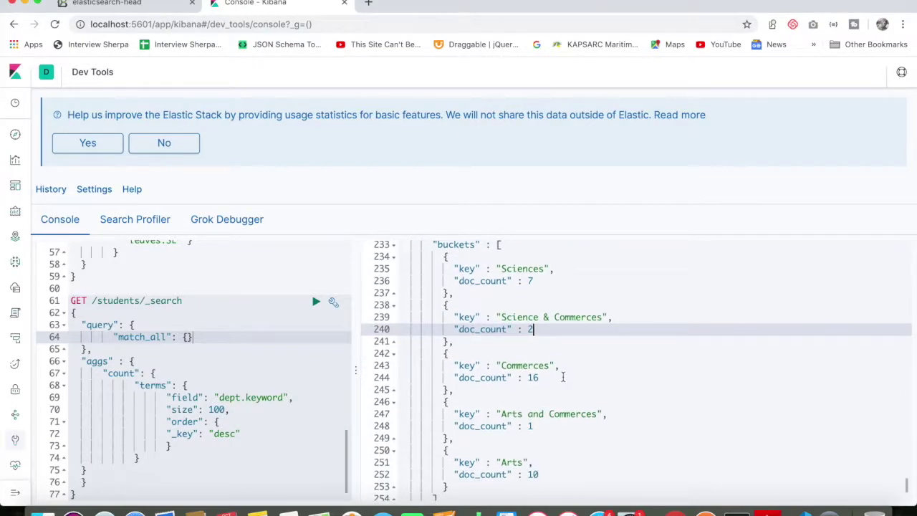
{"action": "double_click", "coordinate": [536, 367]}
{"action": "left_click", "coordinate": [544, 378]}
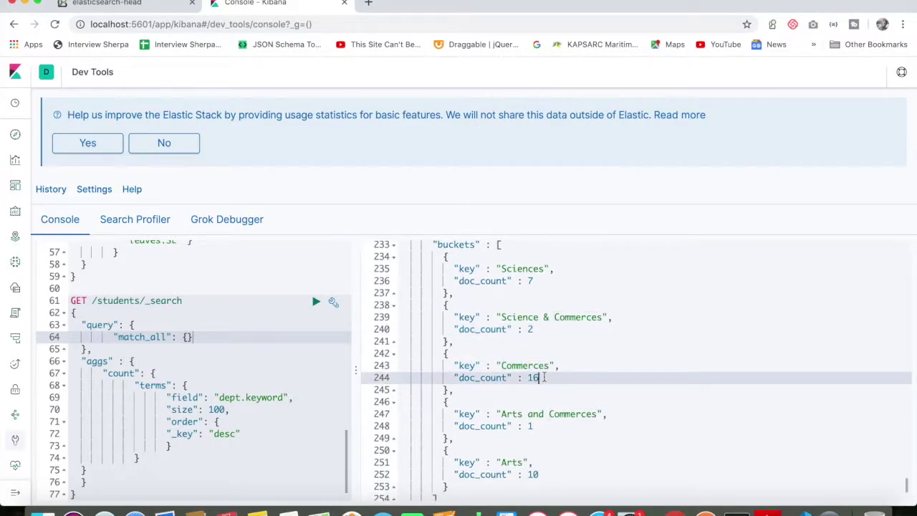
{"action": "left_click_drag", "start_coordinate": [501, 415], "coordinate": [609, 414]}
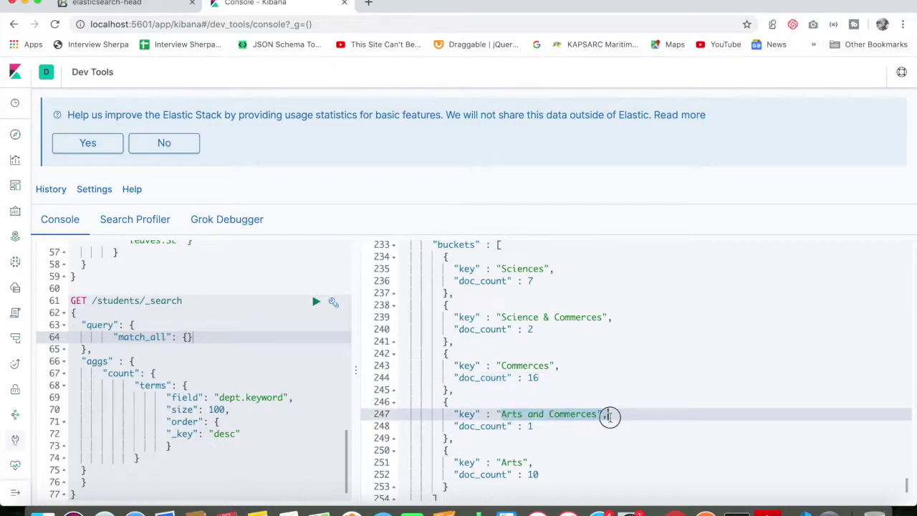
{"action": "left_click", "coordinate": [575, 414]}
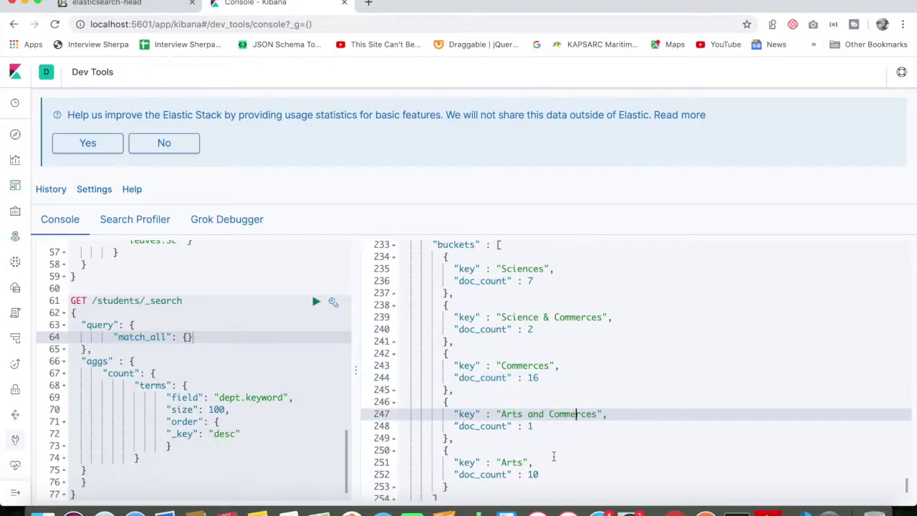
{"action": "scroll", "coordinate": [544, 456], "scroll_direction": "down", "scroll_amount": 1}
{"action": "double_click", "coordinate": [534, 448]}
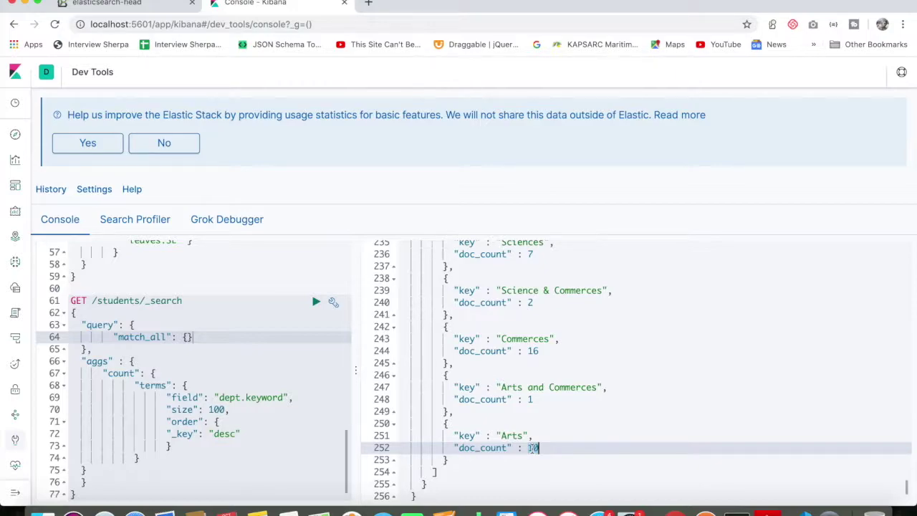
Step: Mark the request's match_all query block and move to the end of the console requests
{"action": "scroll", "coordinate": [531, 415], "scroll_direction": "up", "scroll_amount": 20}
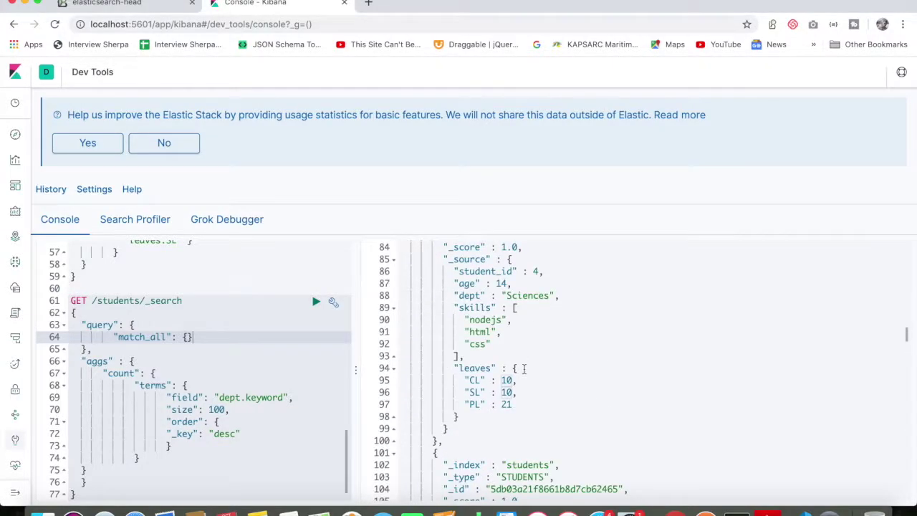
{"action": "scroll", "coordinate": [524, 369], "scroll_direction": "up", "scroll_amount": 5}
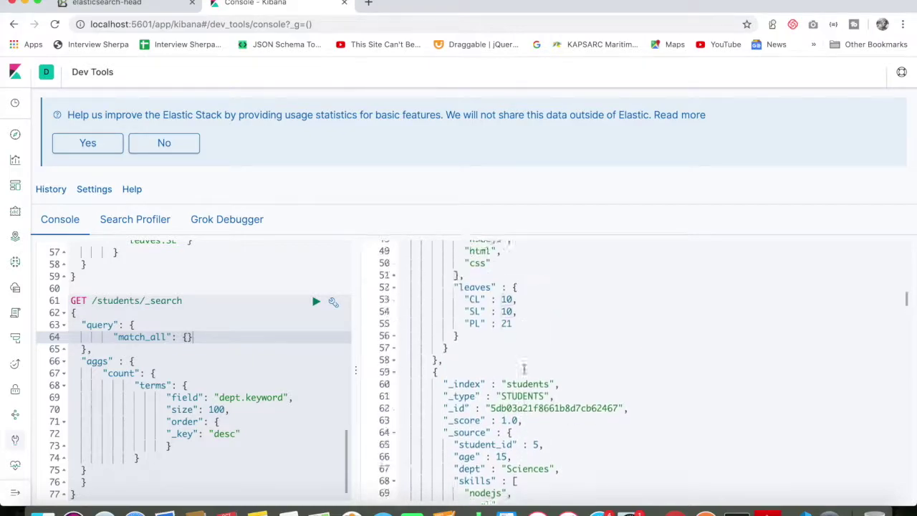
{"action": "scroll", "coordinate": [524, 368], "scroll_direction": "up", "scroll_amount": 3}
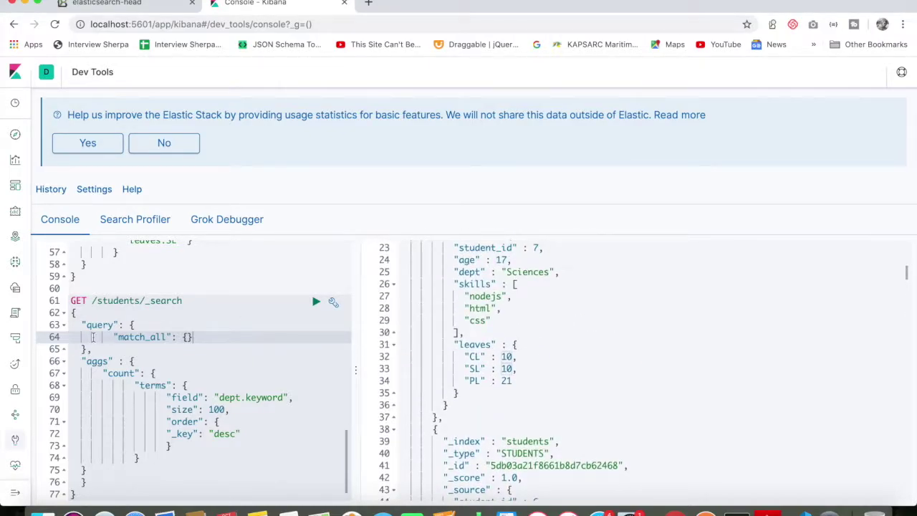
{"action": "left_click_drag", "start_coordinate": [83, 325], "coordinate": [104, 349]}
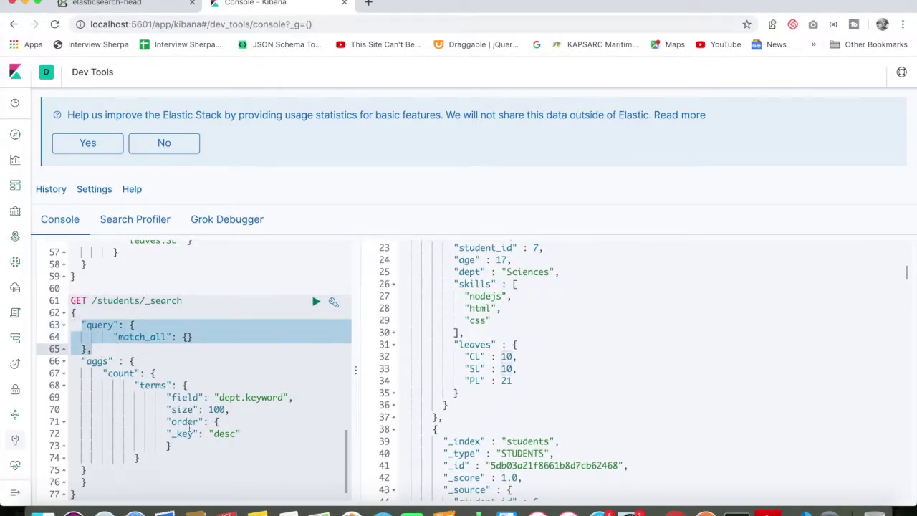
{"action": "scroll", "coordinate": [221, 463], "scroll_direction": "down", "scroll_amount": 1}
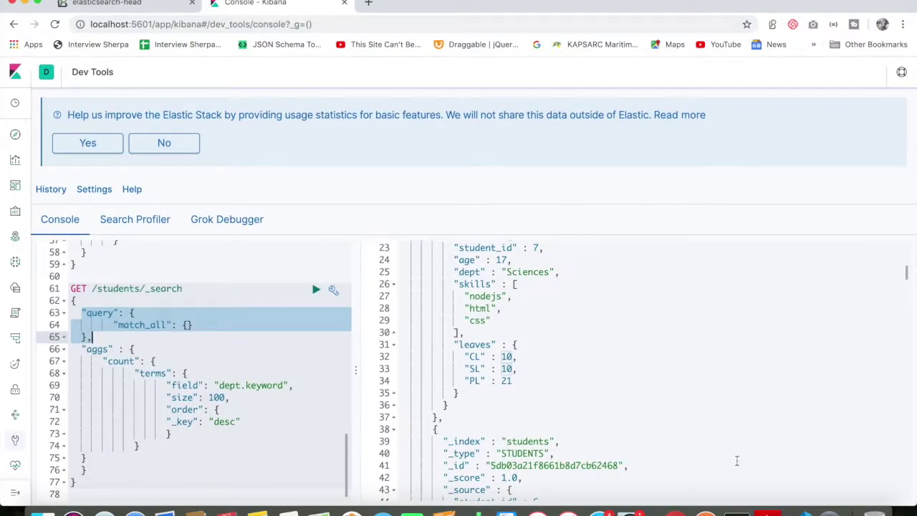
{"action": "left_click", "coordinate": [193, 490]}
Step: Add a blank line in the console and copy the GET /students/_count request from aggregation.txt
{"action": "key", "text": "Return"}
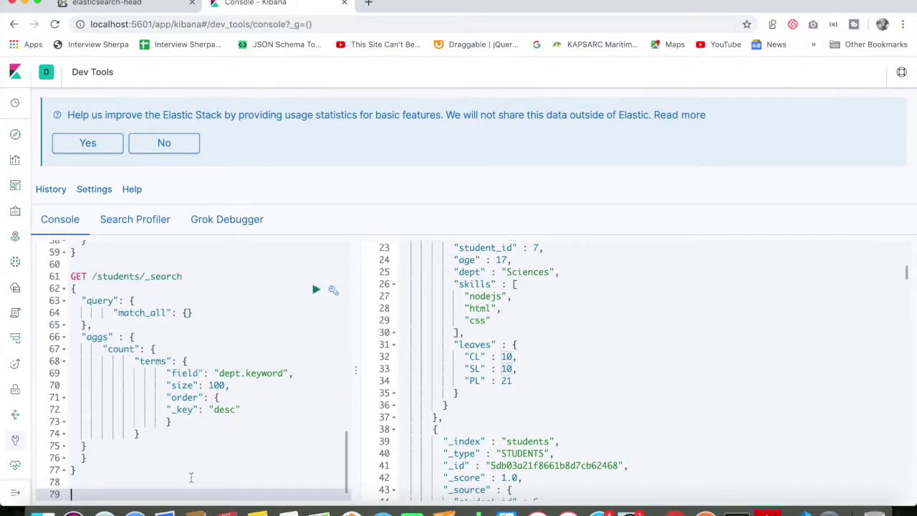
{"action": "left_click", "coordinate": [806, 511]}
{"action": "left_click", "coordinate": [451, 410]}
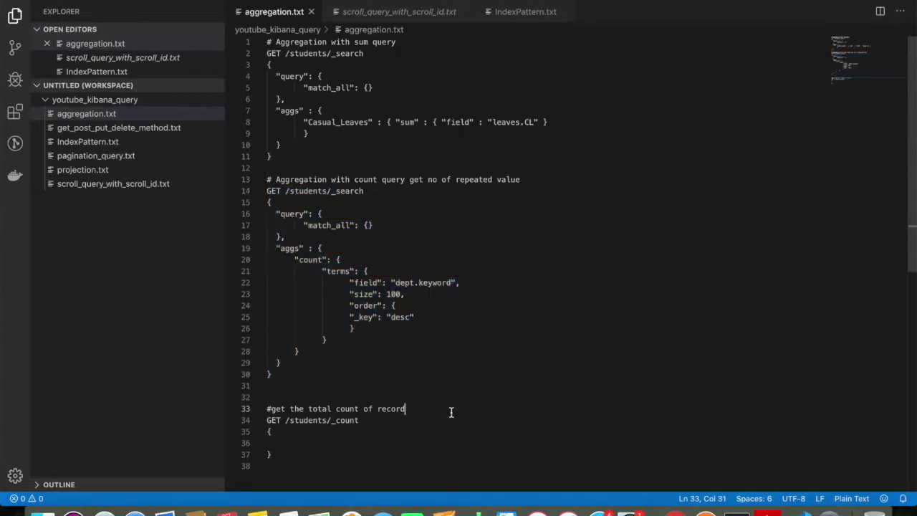
{"action": "left_click_drag", "start_coordinate": [292, 450], "coordinate": [258, 416]}
{"action": "key", "text": "super+c"}
{"action": "key", "text": "super+Tab"}
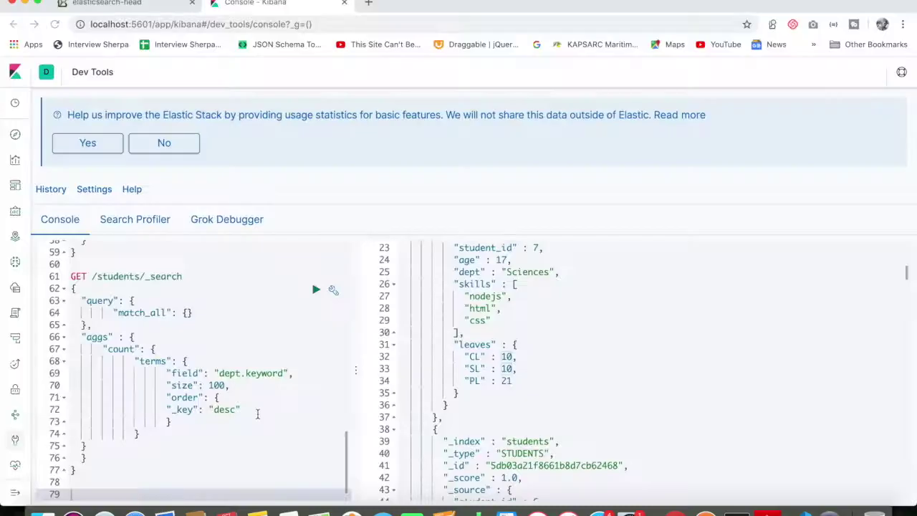
Step: Paste the _count request into the console and run it, returning a count of 36
{"action": "key", "text": "super+v"}
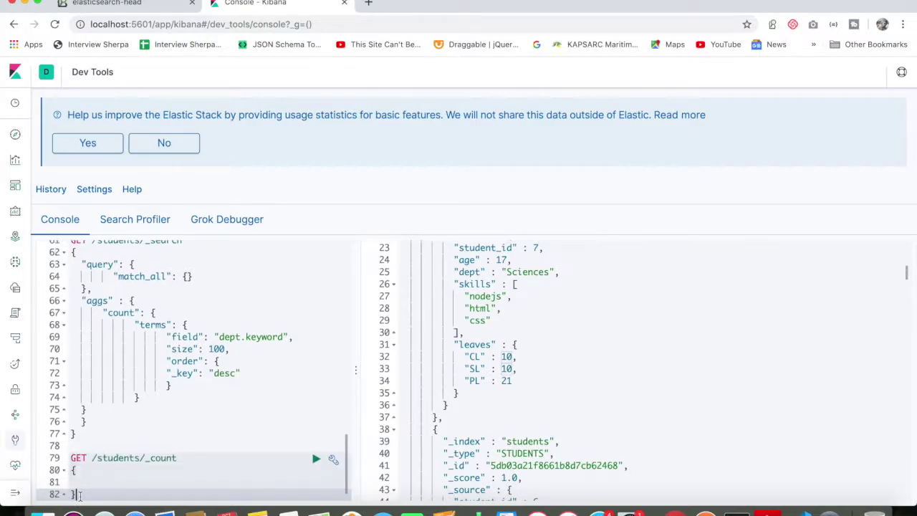
{"action": "left_click", "coordinate": [317, 459]}
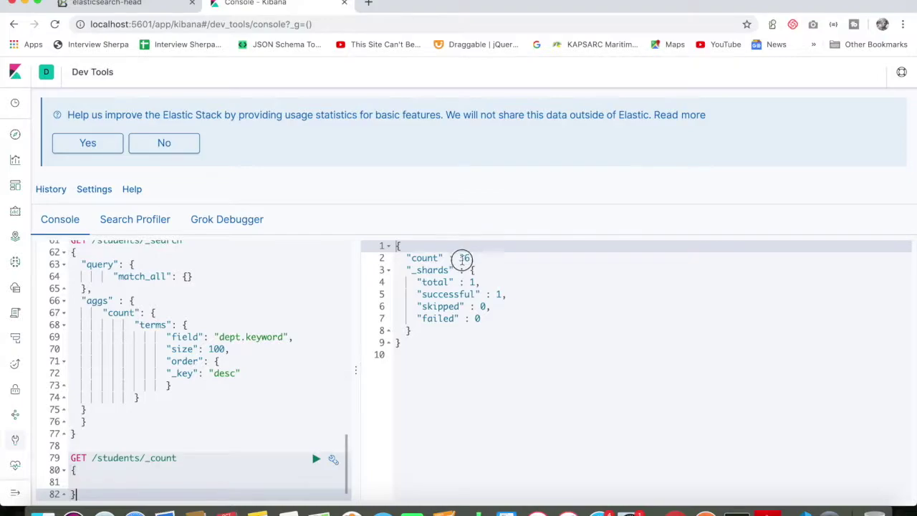
{"action": "double_click", "coordinate": [461, 259]}
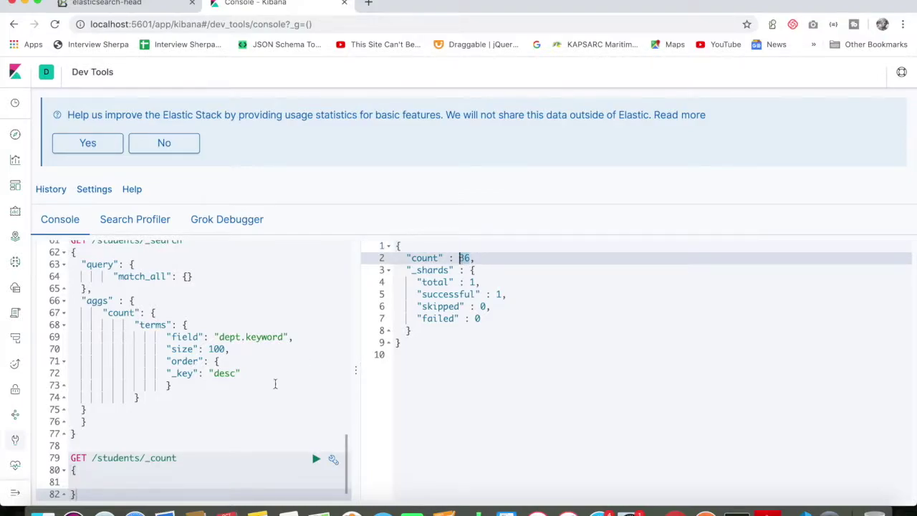
{"action": "left_click", "coordinate": [187, 483]}
Step: Confirm in elasticsearch-head that the students index holds 36 documents, then return to Kibana
{"action": "left_click", "coordinate": [129, 4]}
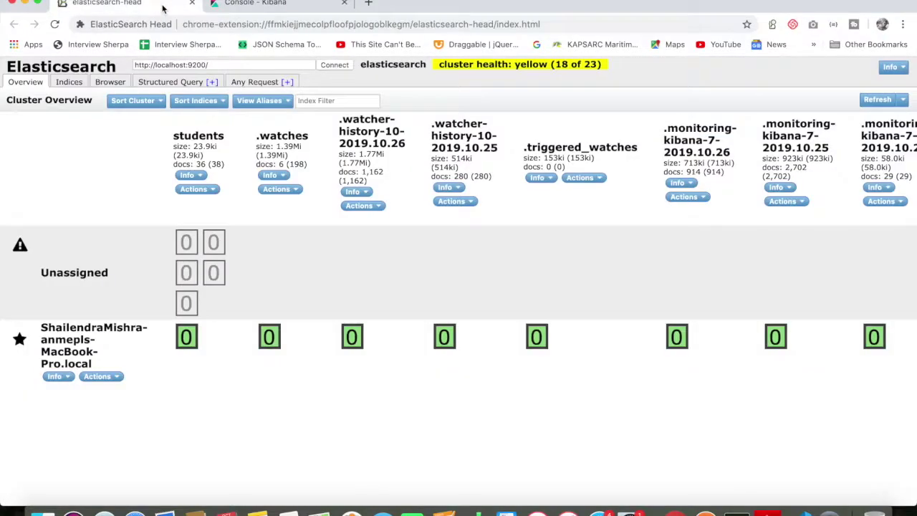
{"action": "double_click", "coordinate": [198, 164]}
{"action": "left_click", "coordinate": [256, 3]}
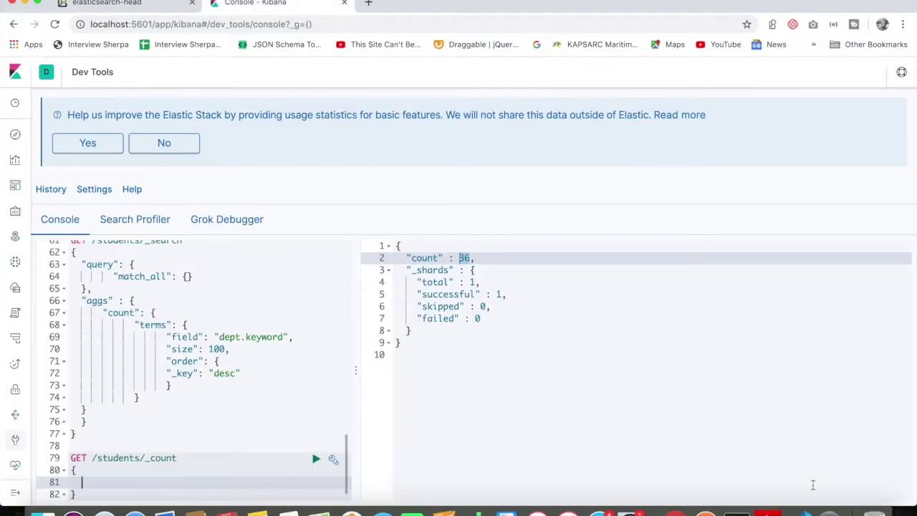
Step: Open projection.txt and copy its _source search request limited to student_id and skills
{"action": "left_click", "coordinate": [804, 512]}
{"action": "left_click", "coordinate": [608, 284]}
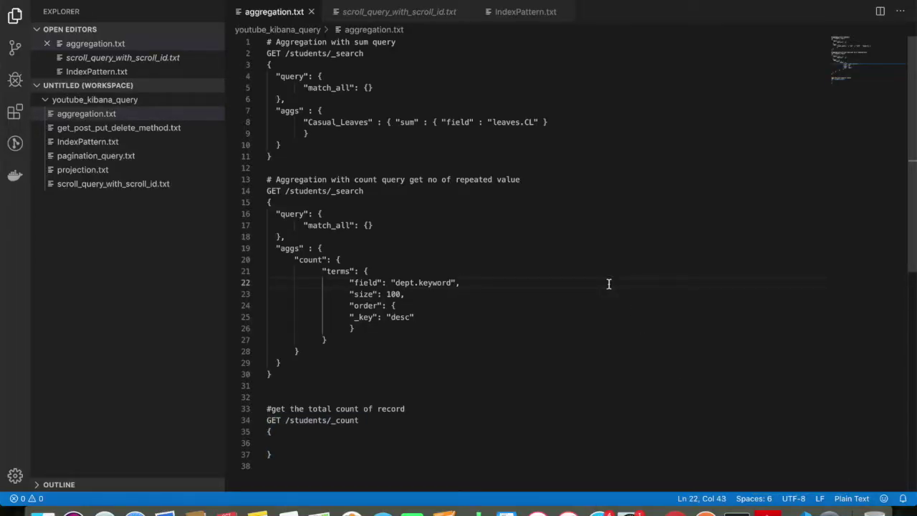
{"action": "left_click", "coordinate": [201, 172]}
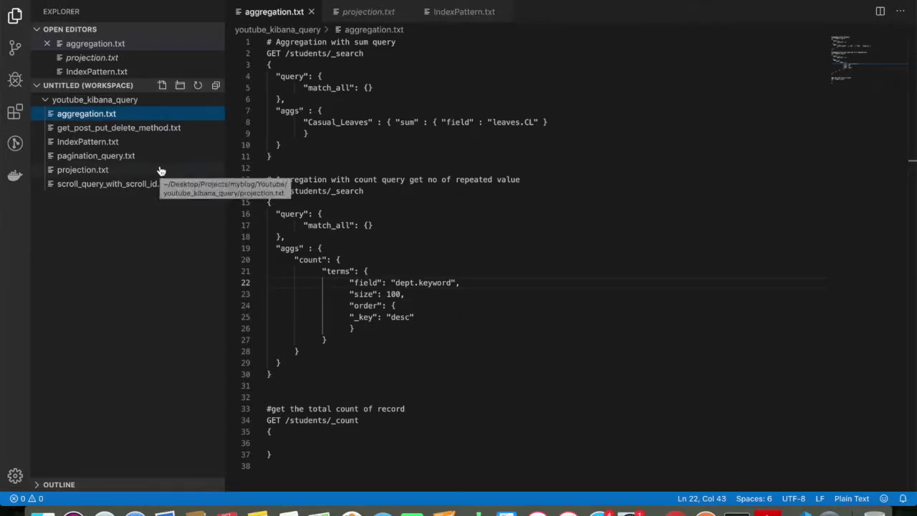
{"action": "left_click", "coordinate": [161, 170]}
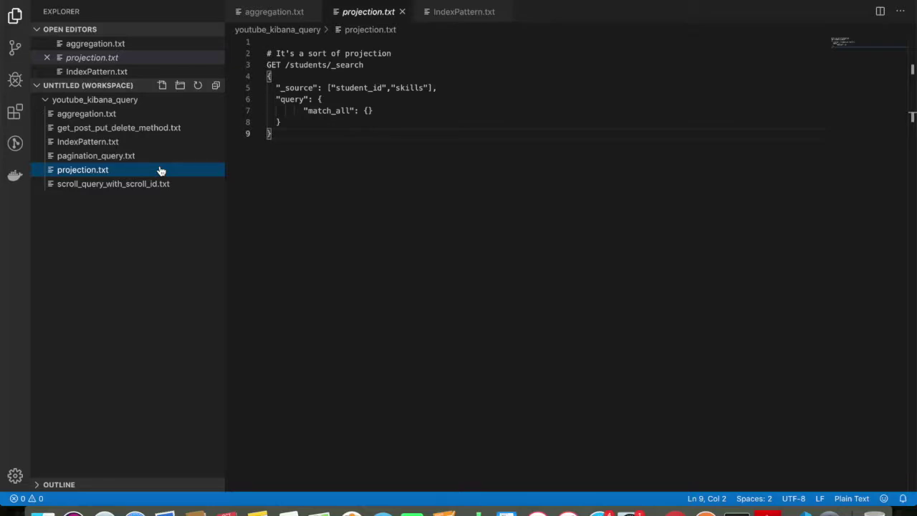
{"action": "left_click_drag", "start_coordinate": [293, 135], "coordinate": [255, 64]}
{"action": "key", "text": "super+c"}
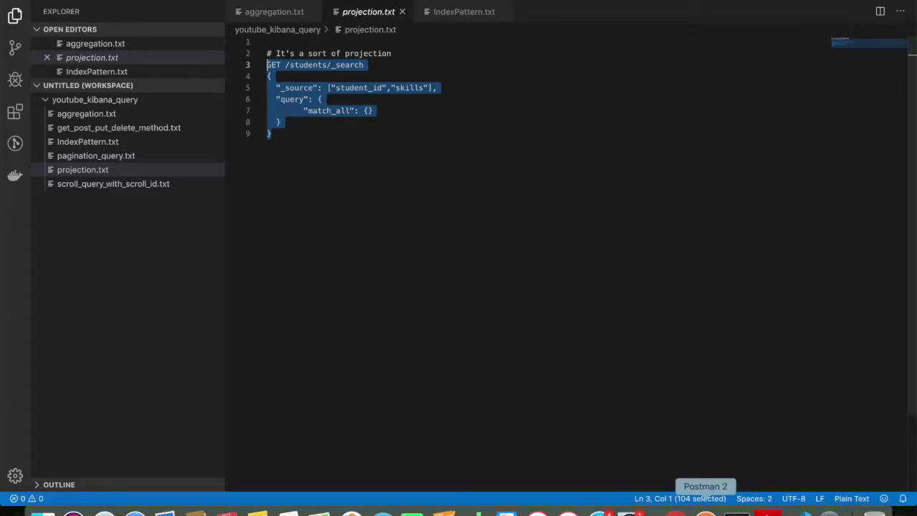
{"action": "left_click", "coordinate": [667, 513]}
Step: Paste the _source projection search below the _count request and run it
{"action": "left_click", "coordinate": [119, 494]}
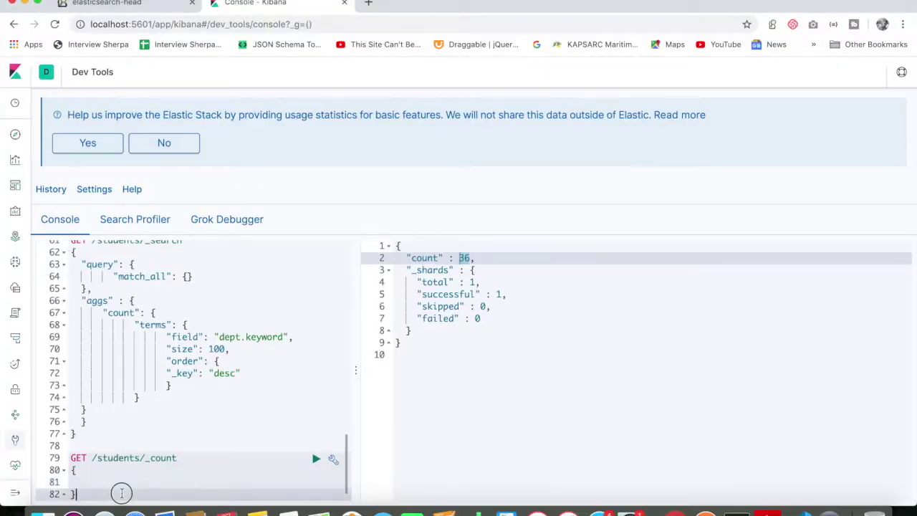
{"action": "key", "text": "Return"}
{"action": "key", "text": "Return"}
{"action": "key", "text": "Return"}
{"action": "key", "text": "super+v"}
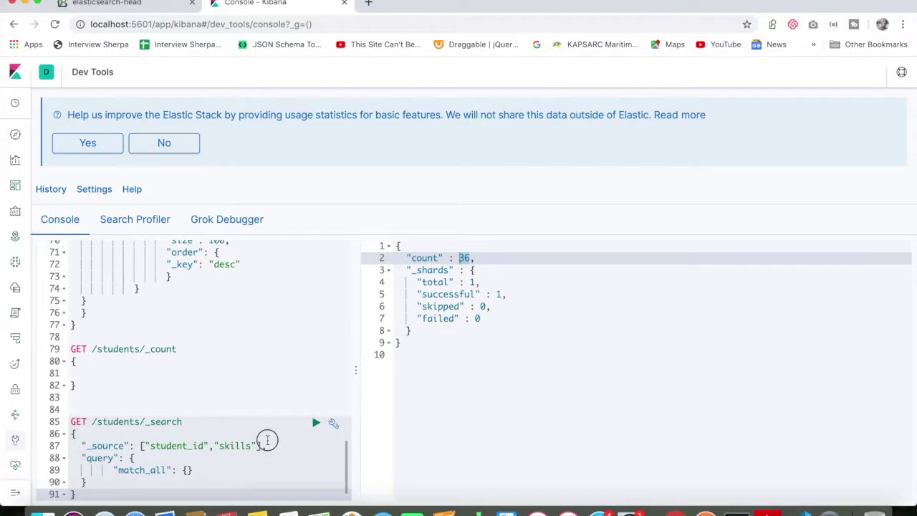
{"action": "left_click", "coordinate": [268, 436]}
{"action": "left_click", "coordinate": [316, 423]}
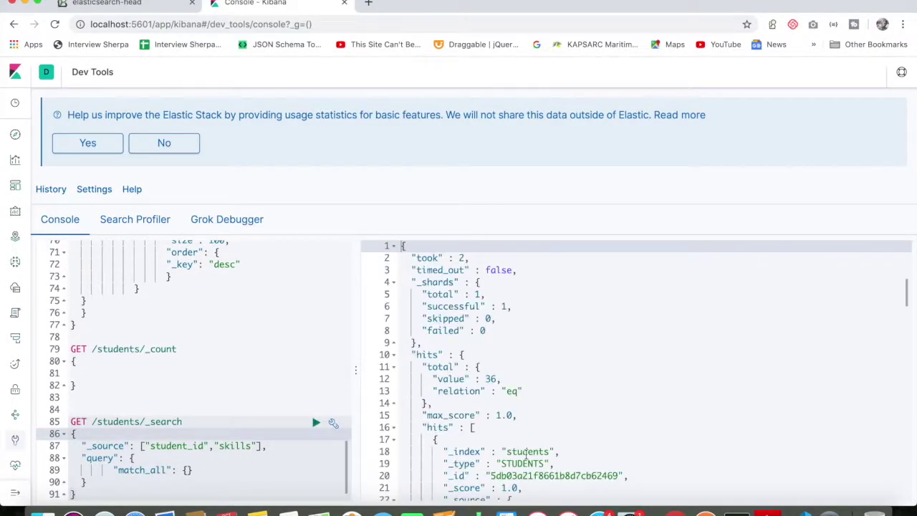
Step: Scroll through the 36 hits, confirming each returns only student_id and skills
{"action": "scroll", "coordinate": [526, 455], "scroll_direction": "down", "scroll_amount": 3}
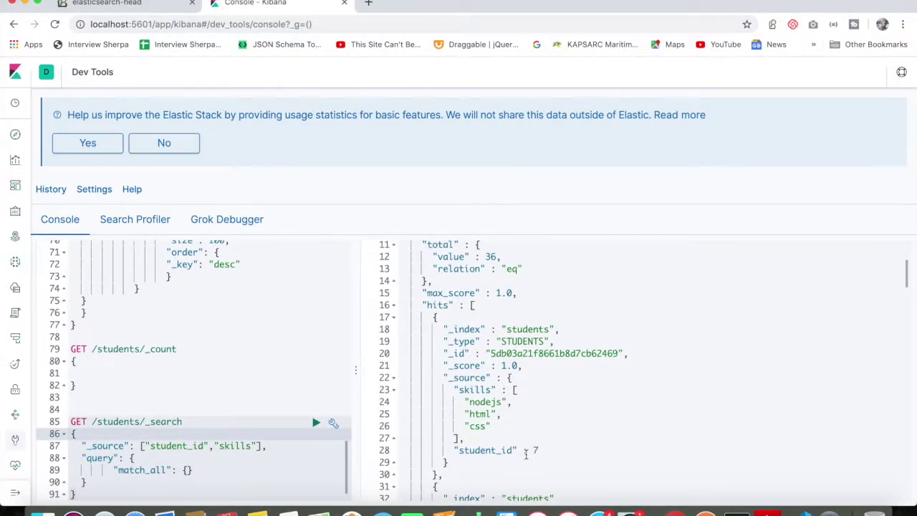
{"action": "scroll", "coordinate": [526, 454], "scroll_direction": "down", "scroll_amount": 1}
{"action": "scroll", "coordinate": [526, 454], "scroll_direction": "down", "scroll_amount": 1}
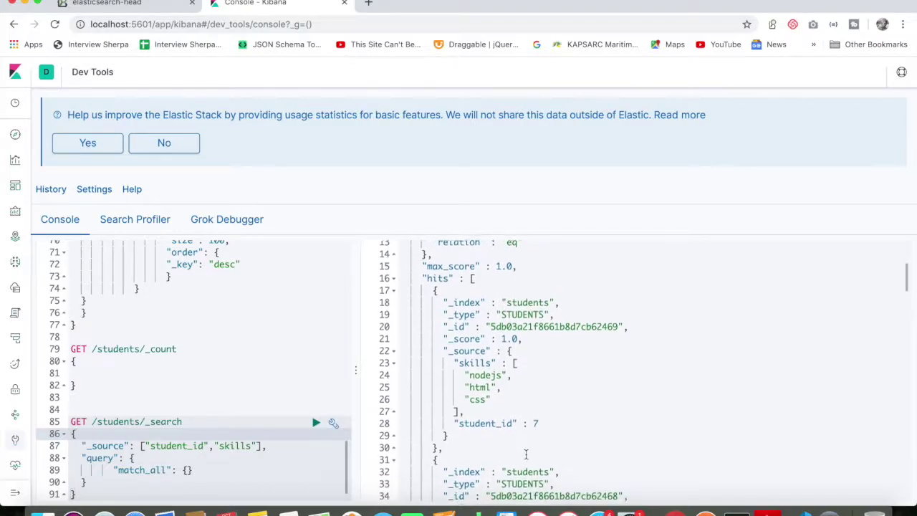
{"action": "scroll", "coordinate": [526, 454], "scroll_direction": "down", "scroll_amount": 3}
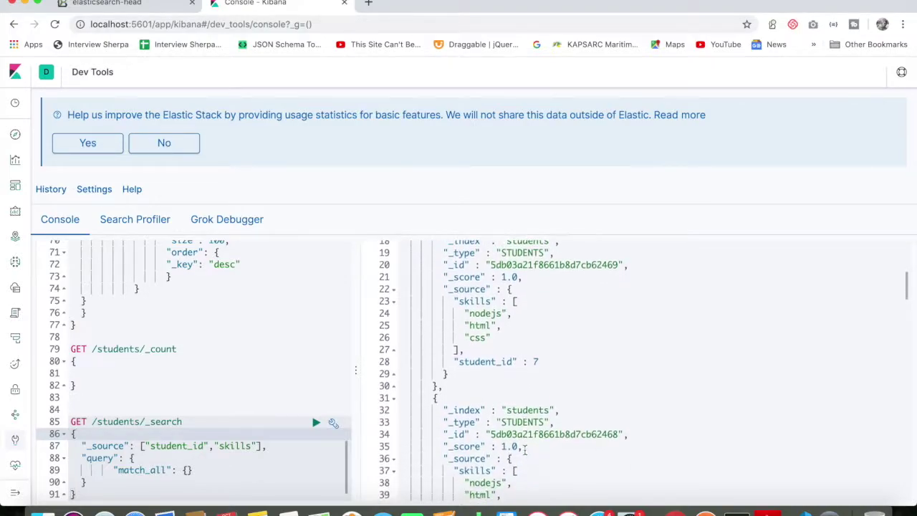
{"action": "double_click", "coordinate": [490, 361]}
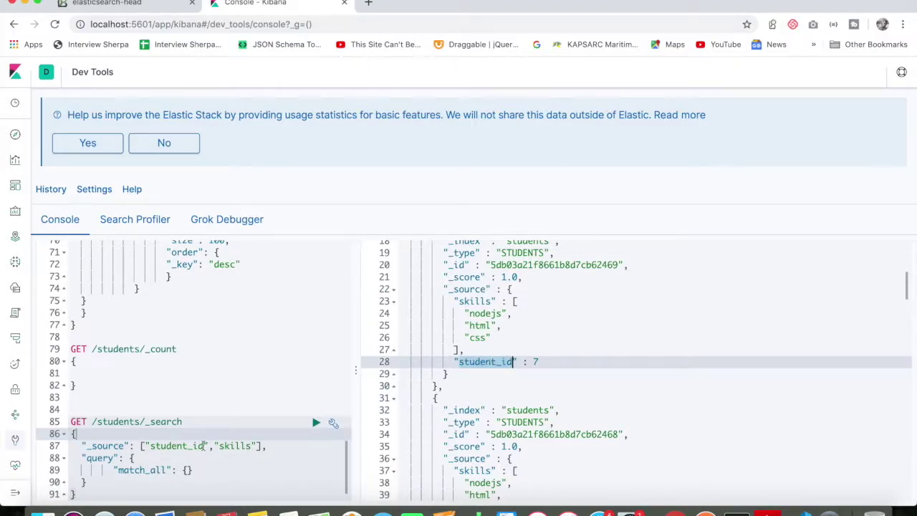
{"action": "scroll", "coordinate": [493, 495], "scroll_direction": "down", "scroll_amount": 2}
{"action": "scroll", "coordinate": [493, 495], "scroll_direction": "down", "scroll_amount": 3}
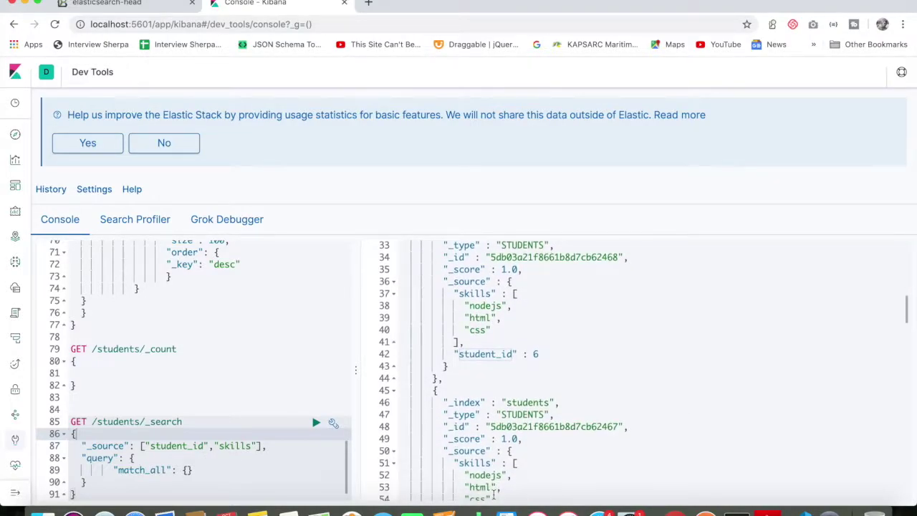